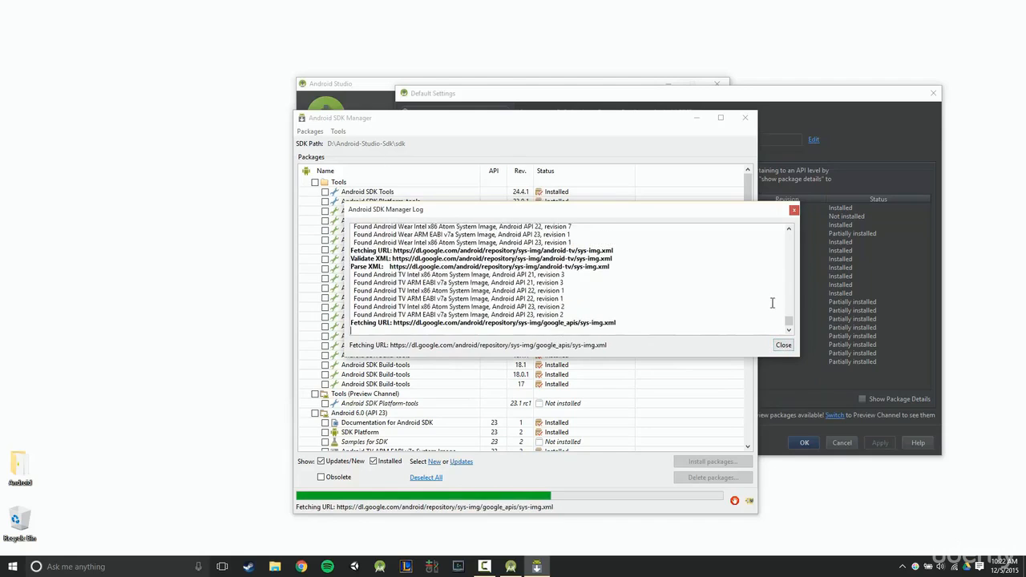
- Close the SDK Manager log and collapse every package group in the list, from Tools down to Extras
left_click(783, 346)
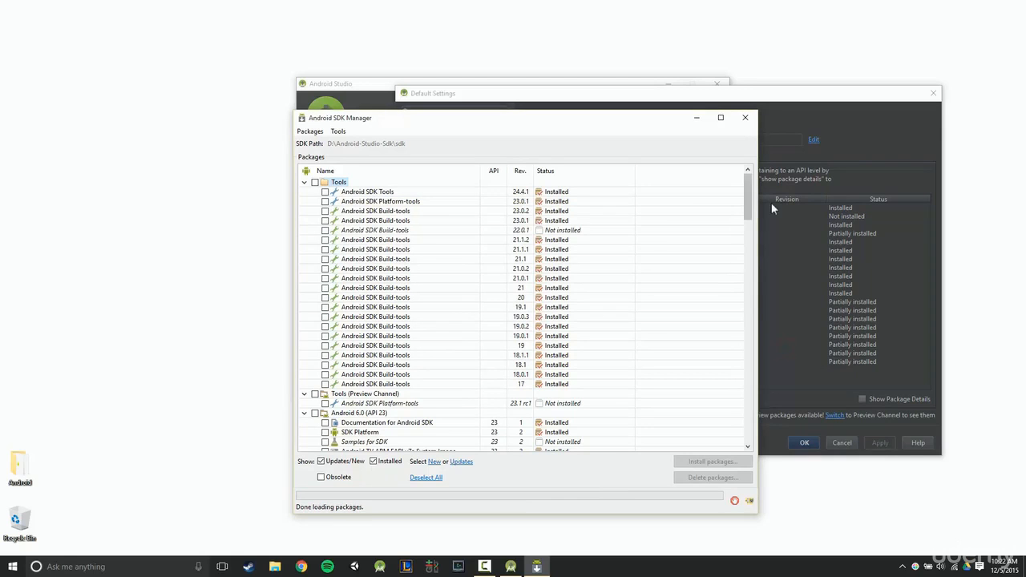
left_click(305, 183)
left_click(304, 192)
left_click(305, 201)
left_click(305, 220)
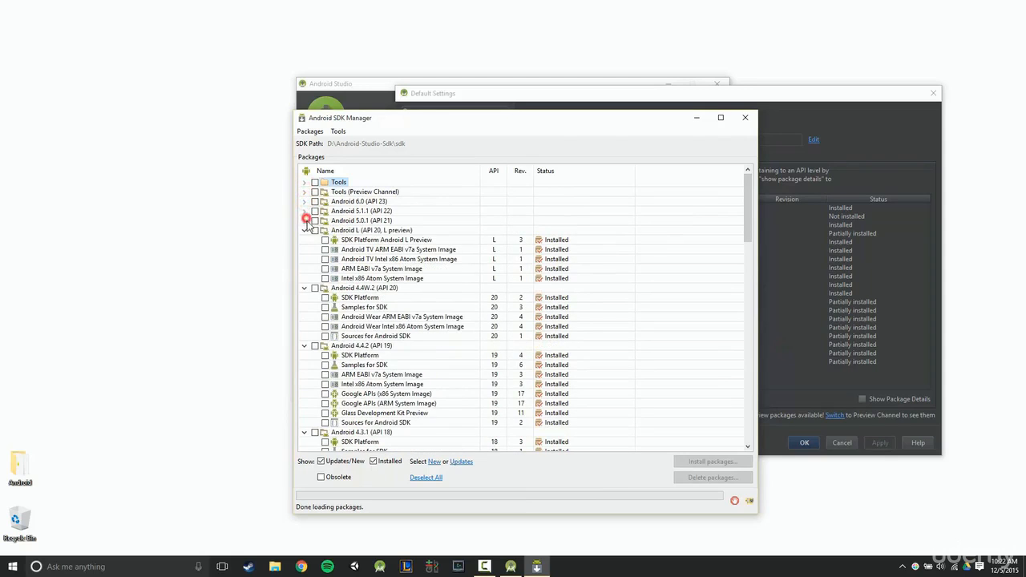
left_click(305, 231)
left_click(304, 240)
left_click(304, 249)
left_click(305, 259)
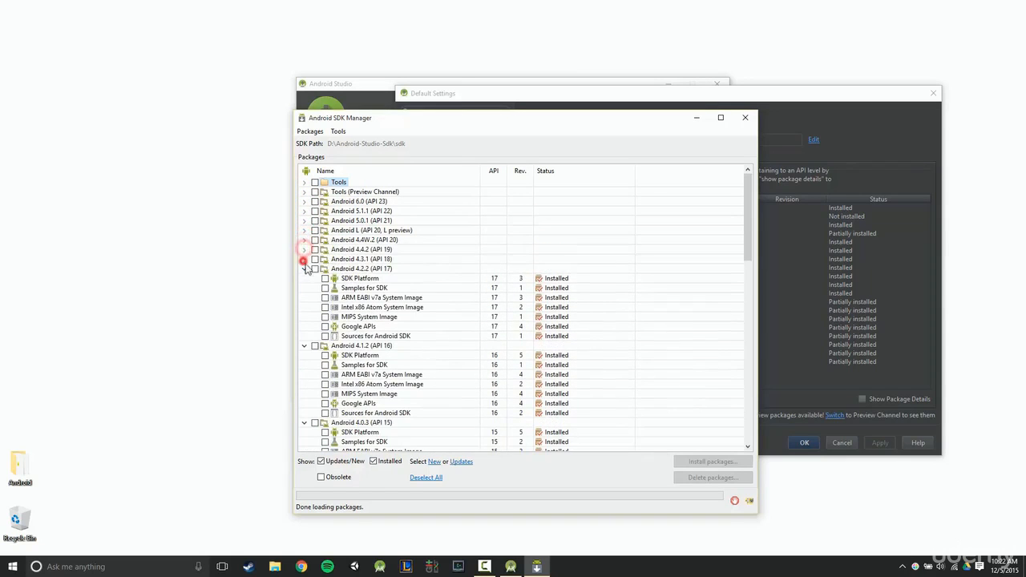
left_click(304, 268)
left_click(305, 278)
left_click(304, 288)
left_click(304, 298)
left_click(304, 307)
left_click(304, 316)
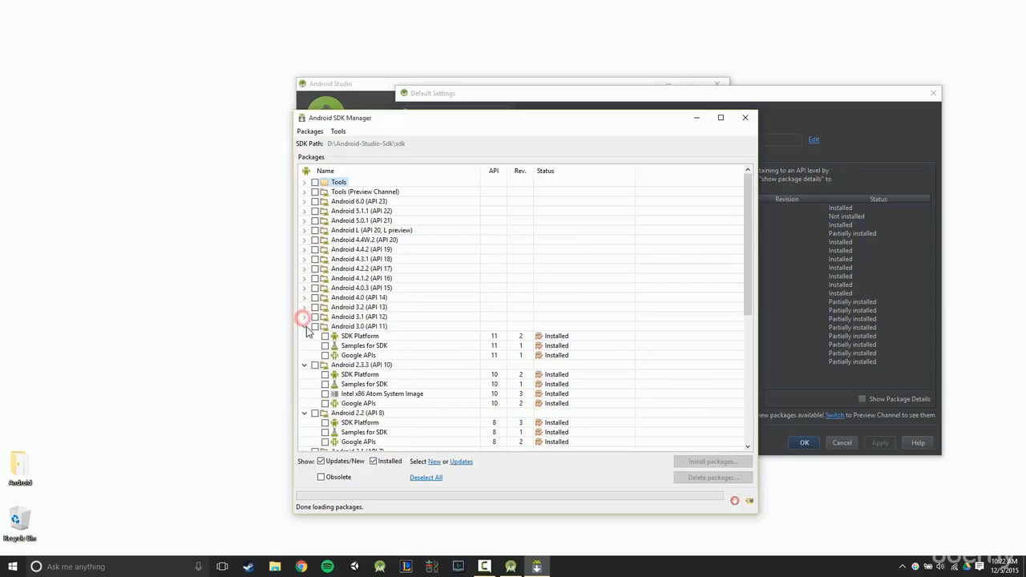
left_click(305, 326)
left_click(304, 336)
left_click(304, 345)
left_click(305, 355)
left_click(305, 365)
left_click(304, 375)
left_click(305, 384)
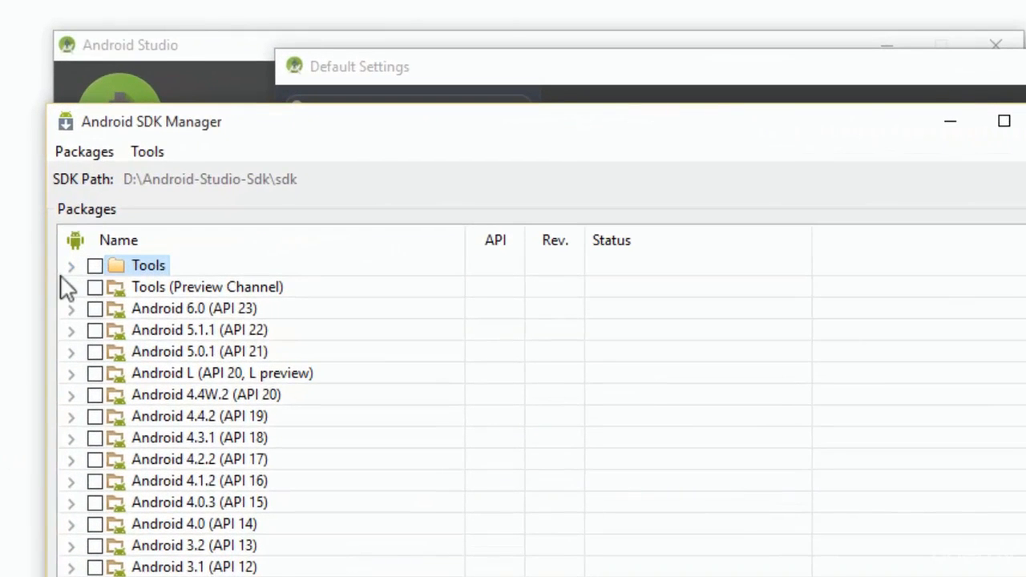
- Expand the Tools group and select Android SDK Tools, Android SDK Platform-tools and Android SDK Build-tools 23.0.2
left_click(71, 266)
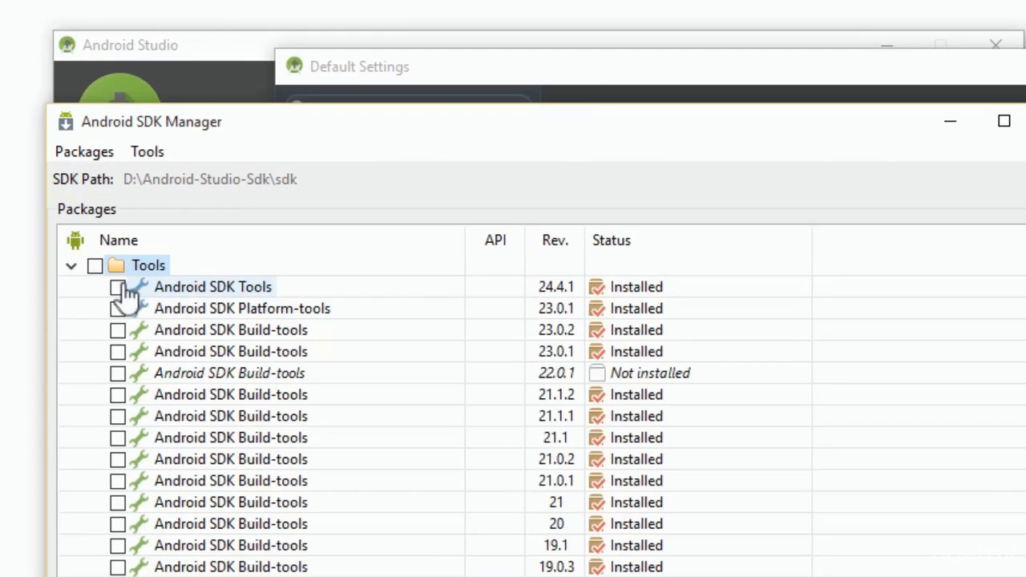
left_click(118, 288)
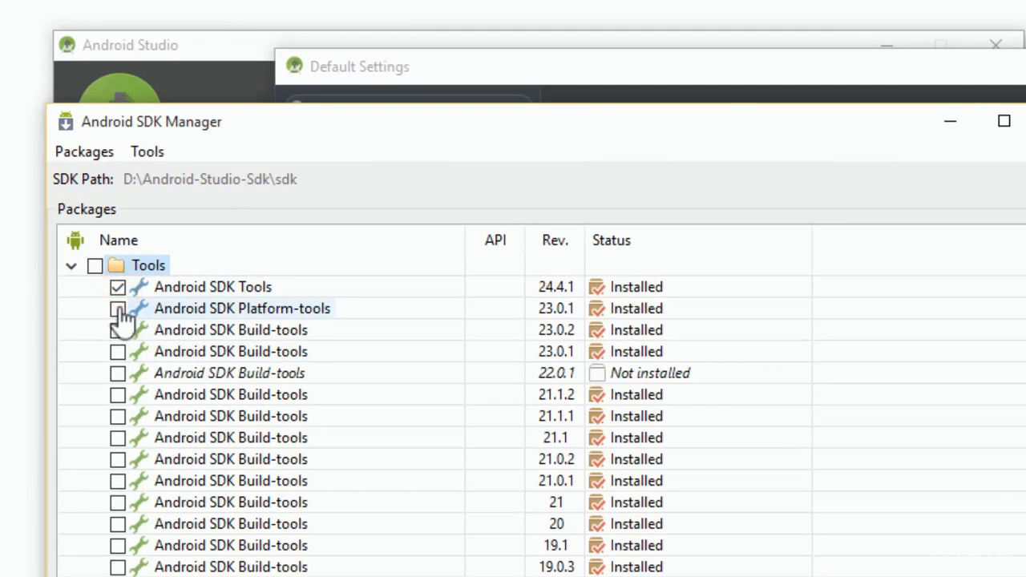
left_click(119, 308)
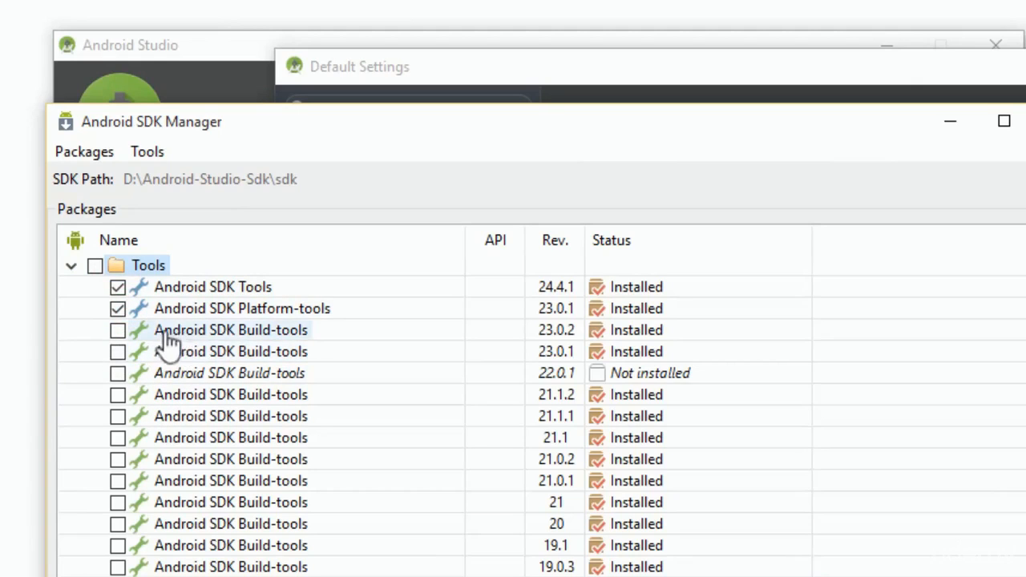
left_click(121, 331)
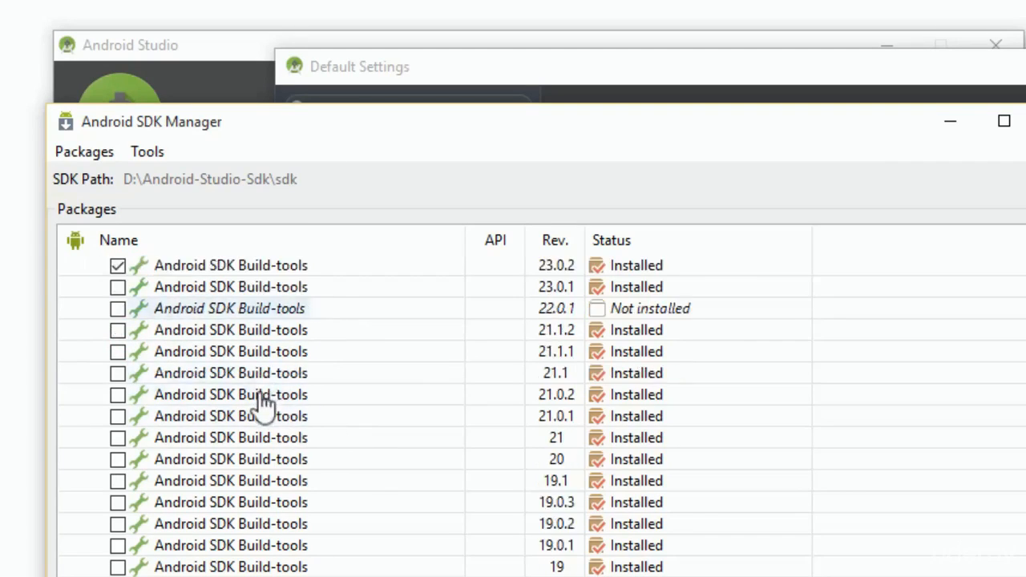
- Expand Extras and select Android Support Repository, Android Support Library, Google Play services, Google Repository and Intel x86 Emulator Accelerator (HAXM installer)
scroll(264, 394, "down", 4)
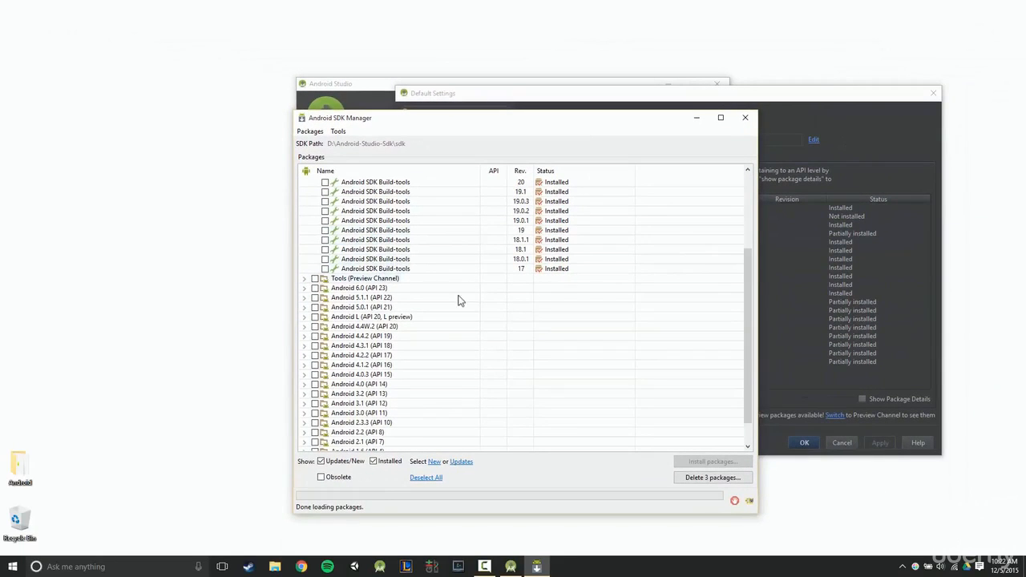
scroll(357, 301, "down", 1)
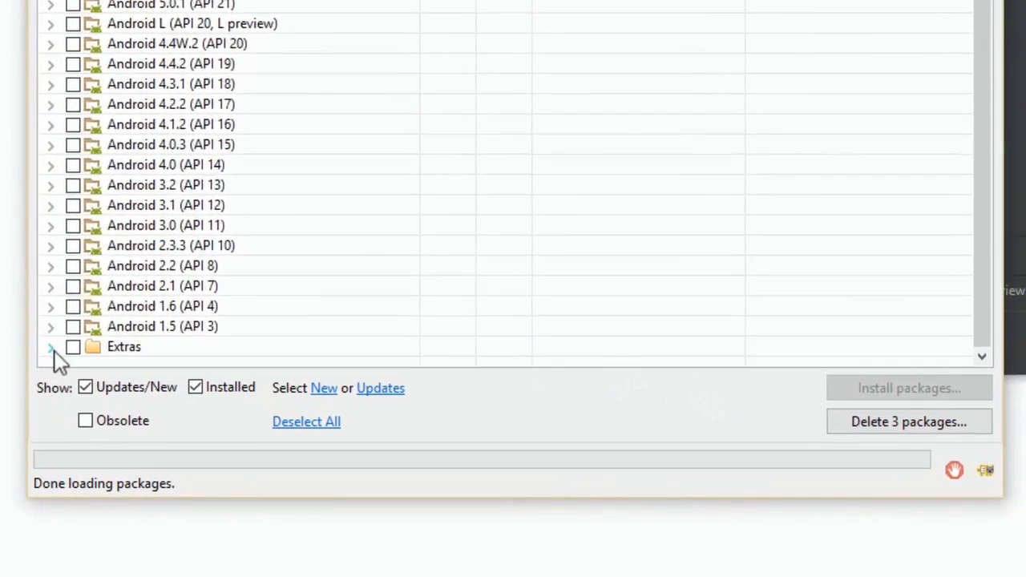
left_click(50, 348)
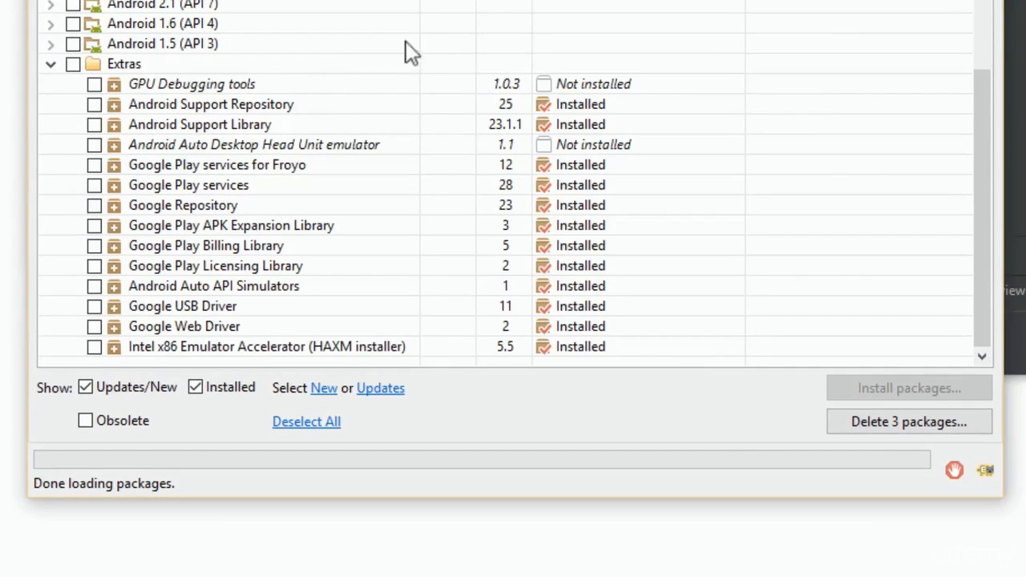
left_click(95, 105)
left_click(96, 126)
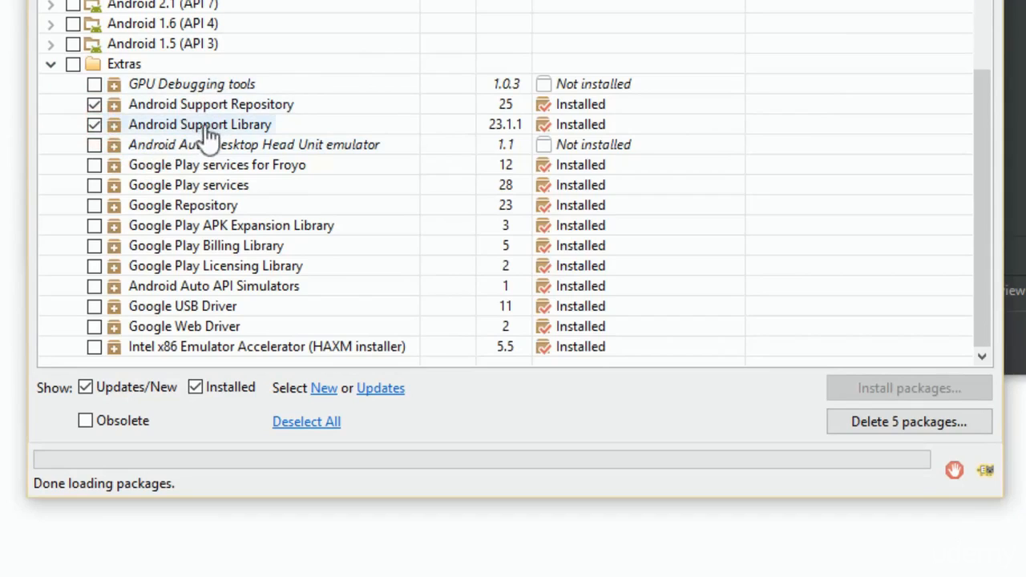
left_click(96, 185)
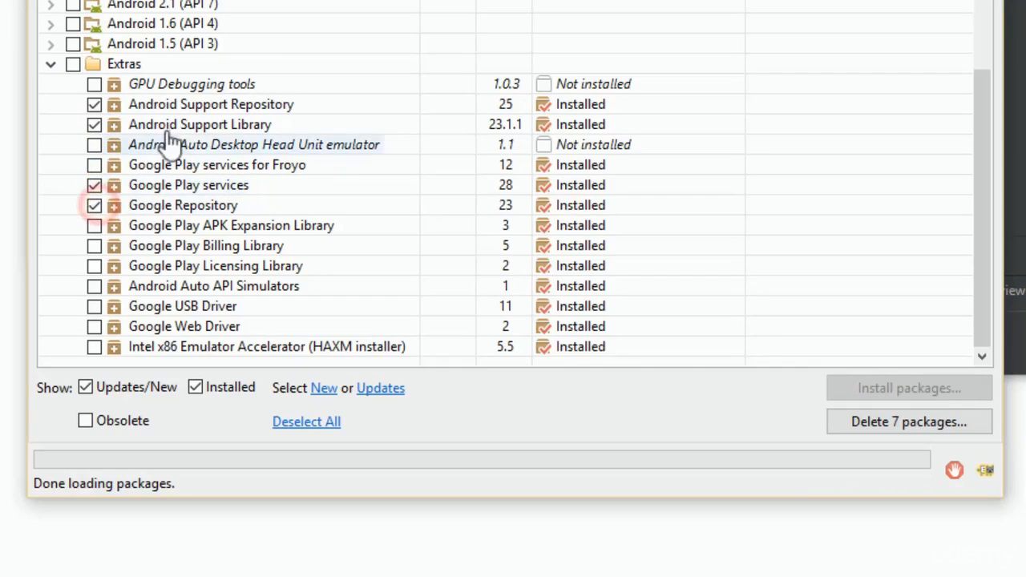
mouse_move(182, 132)
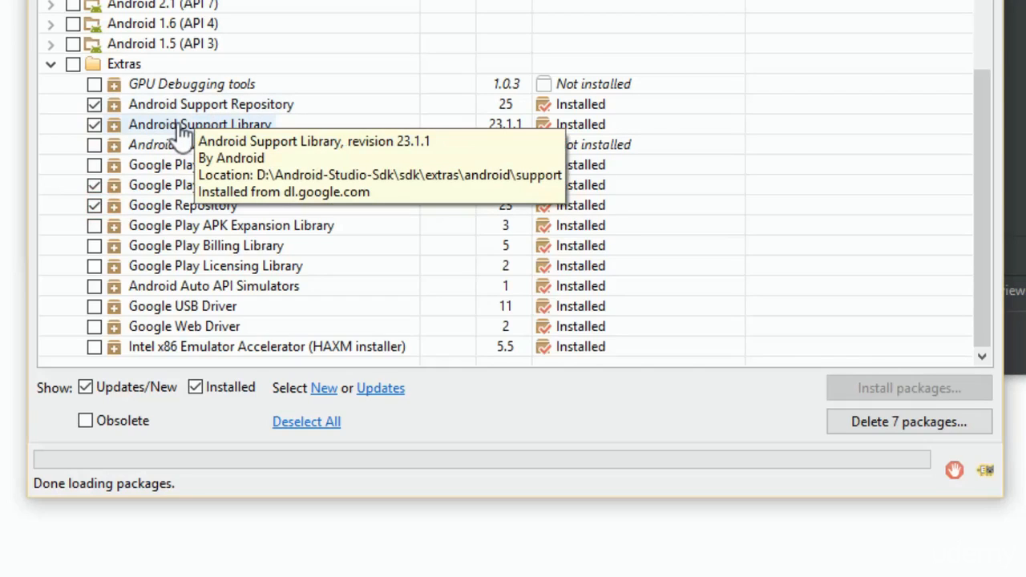
left_click(95, 348)
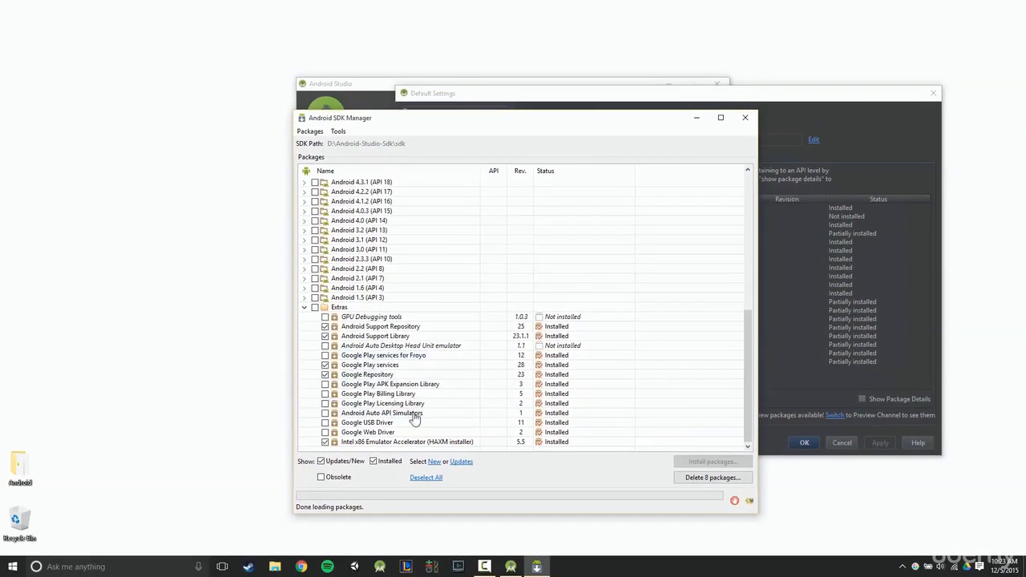
- Collapse the Tools group and expand Android 6.0 (API 23), leaving all of its packages unselected
scroll(420, 389, "up", 5)
scroll(419, 390, "up", 4)
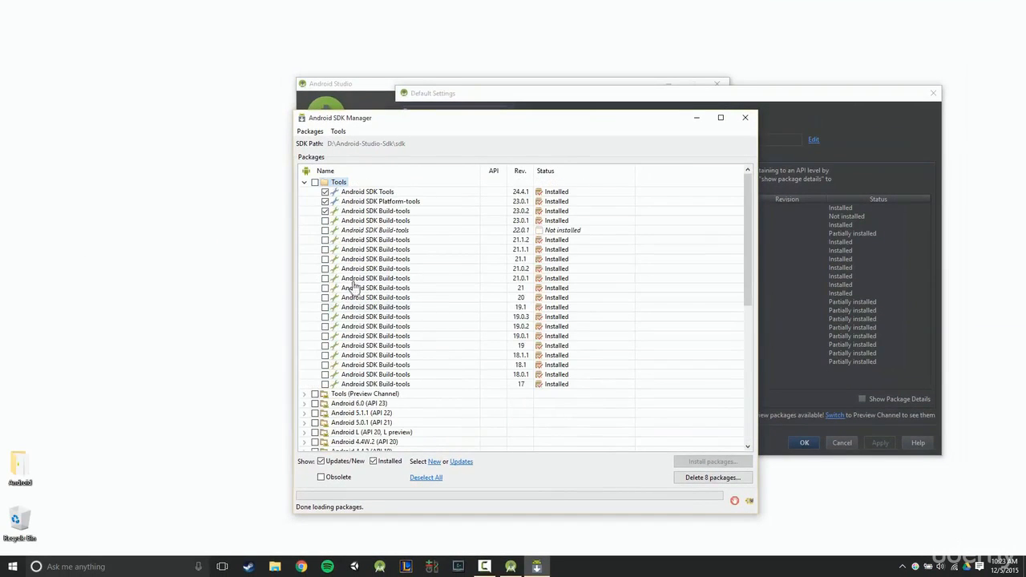
left_click(305, 183)
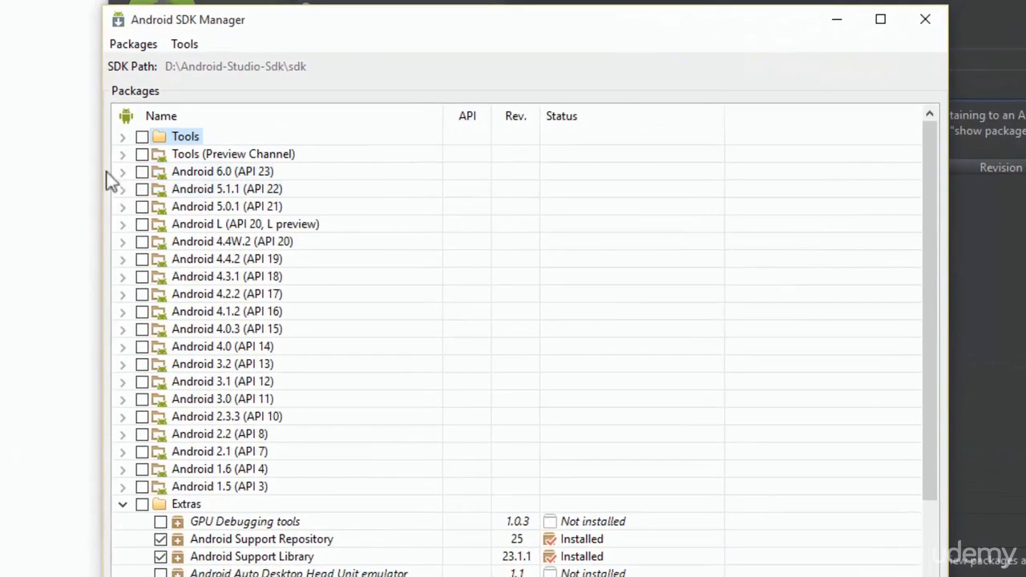
left_click(315, 201)
left_click(123, 172)
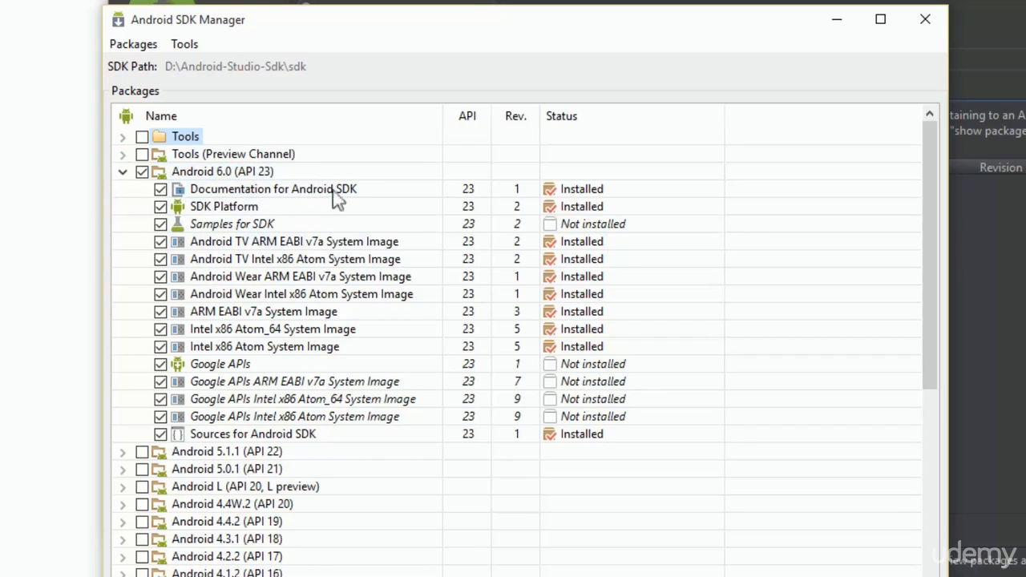
left_click(141, 172)
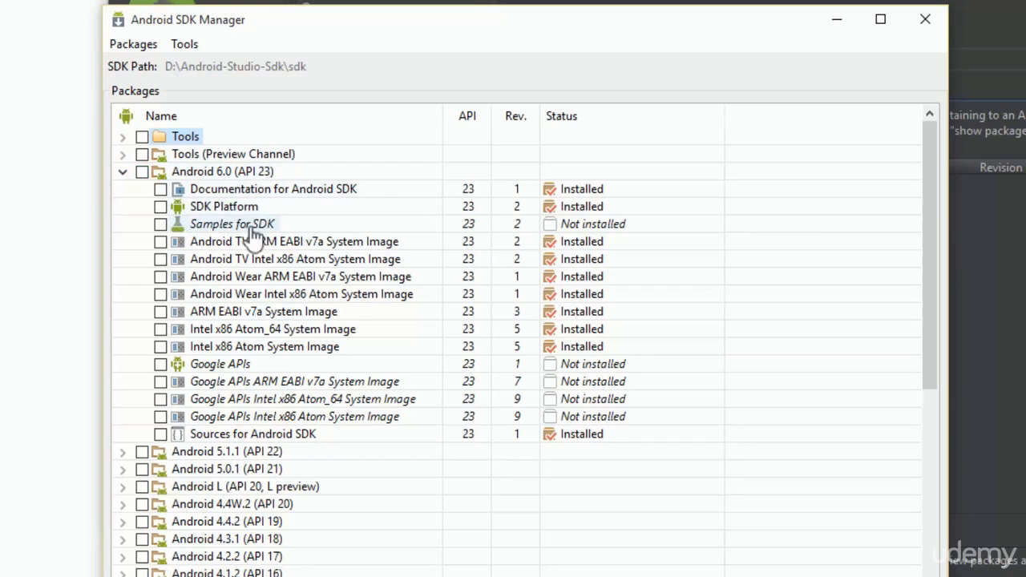
- Select Documentation for Android SDK, SDK Platform, Google APIs and Sources for Android SDK under Android 6.0 (API 23)
left_click(160, 191)
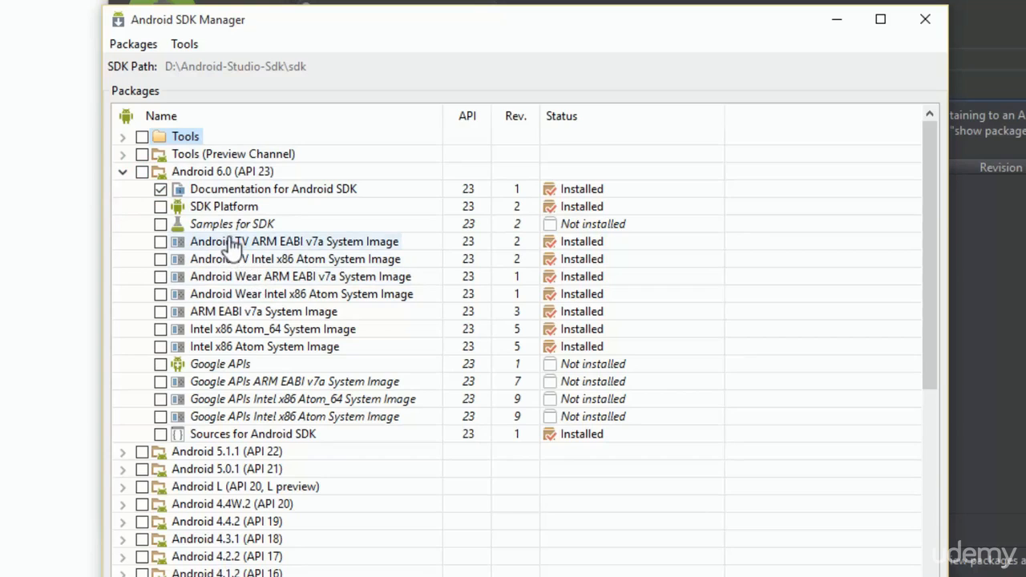
left_click(161, 207)
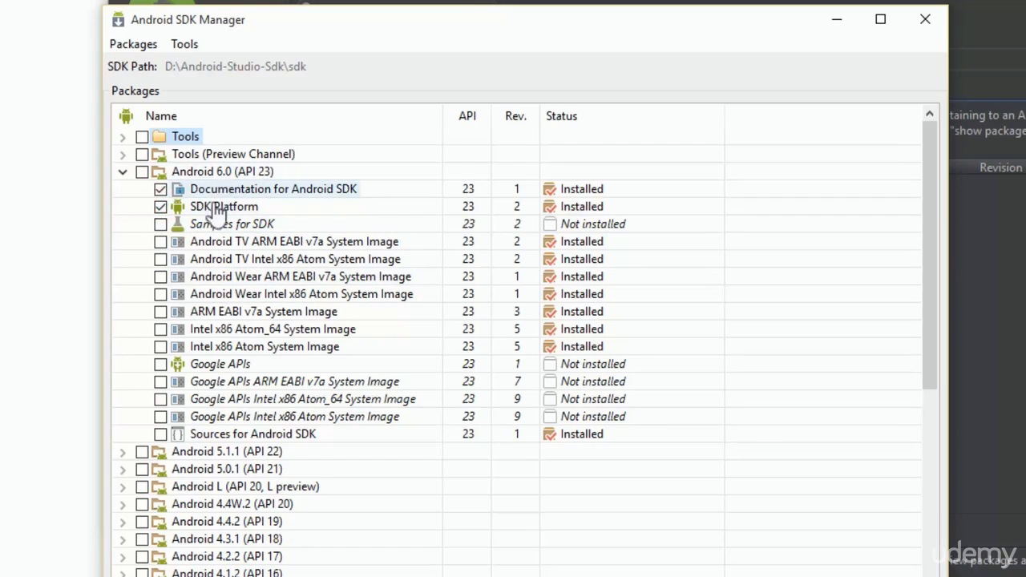
left_click(161, 364)
left_click(161, 433)
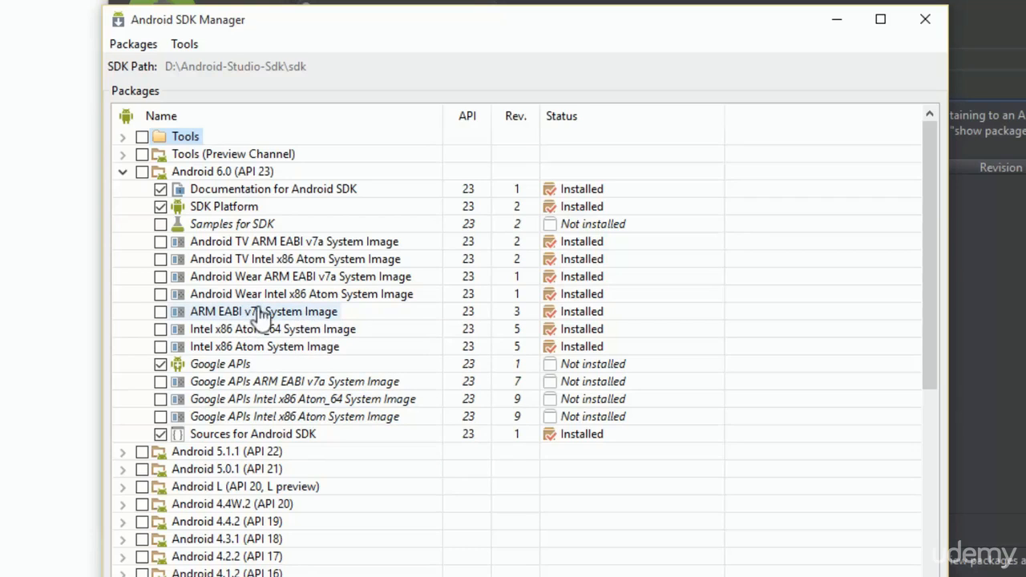
- Select the ARM EABI v7a, Intel x86 Atom_64 and Intel x86 Atom System Images under Android 6.0 (API 23)
mouse_move(273, 316)
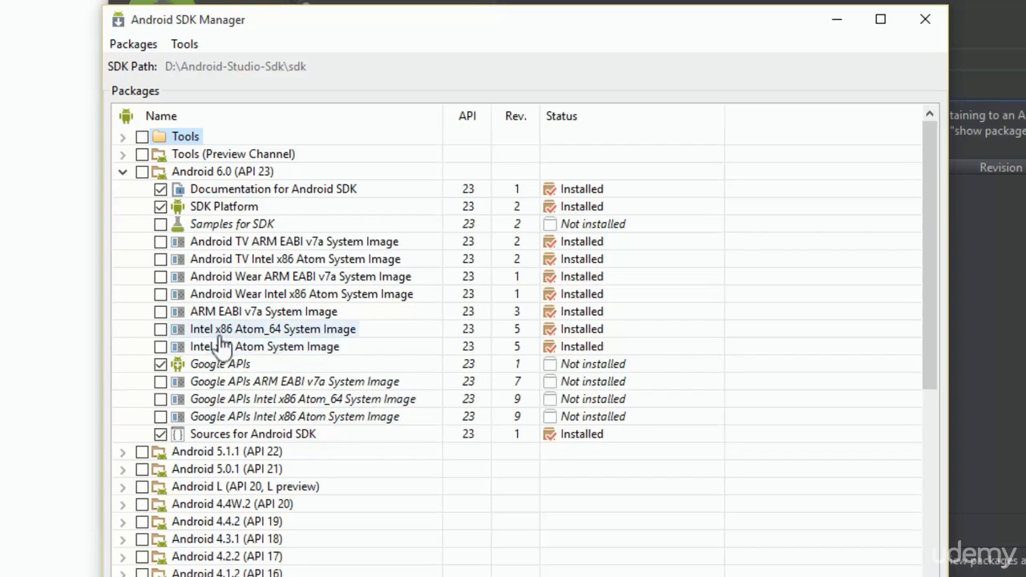
left_click(277, 330)
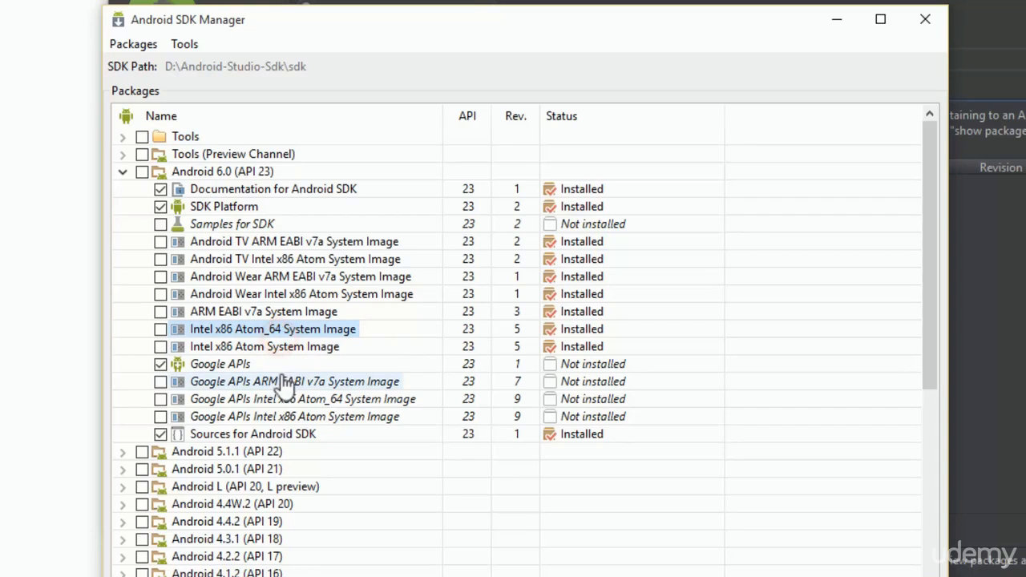
left_click(160, 328)
left_click(160, 346)
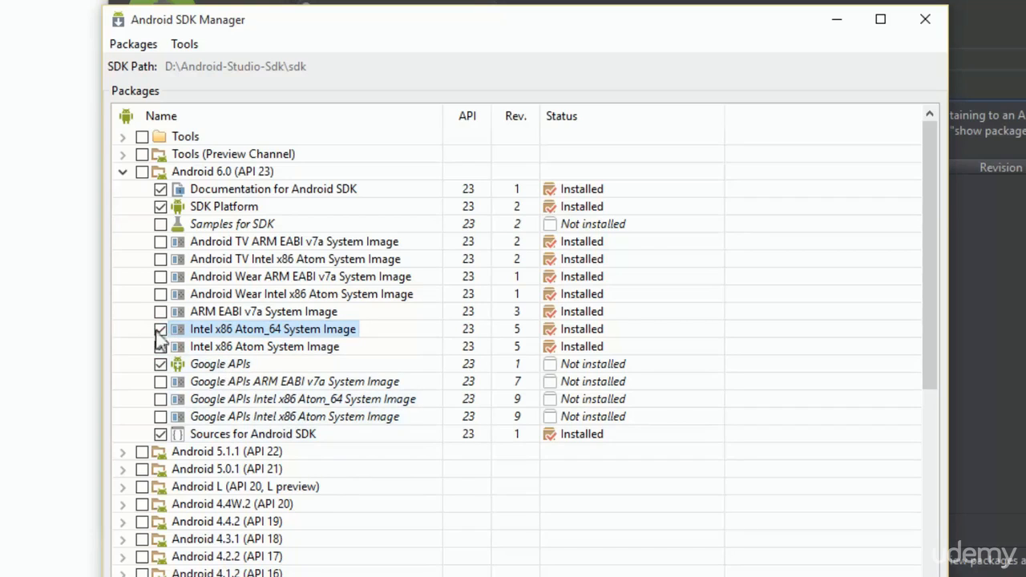
left_click(161, 312)
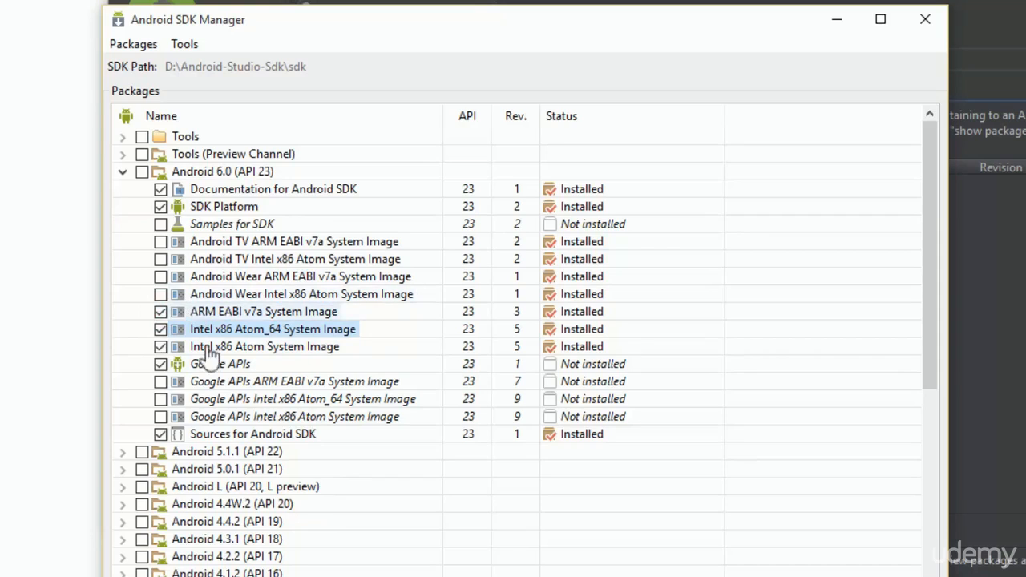
- Select the Google APIs ARM EABI v7a, Intel x86 Atom_64 and Intel x86 Atom System Images under Android 6.0 (API 23)
left_click(161, 382)
left_click(161, 399)
left_click(160, 416)
mouse_move(295, 388)
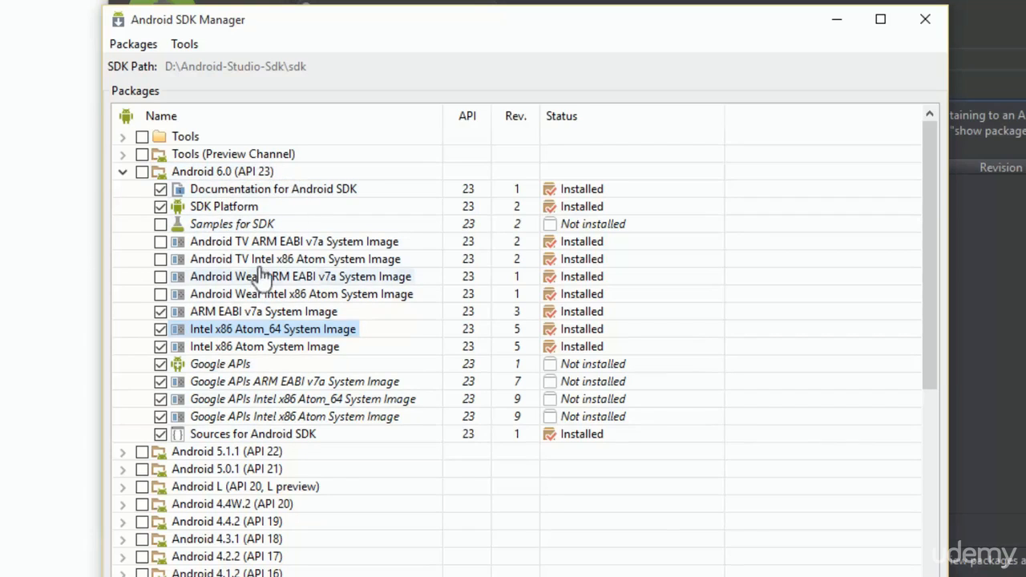
left_click(160, 433)
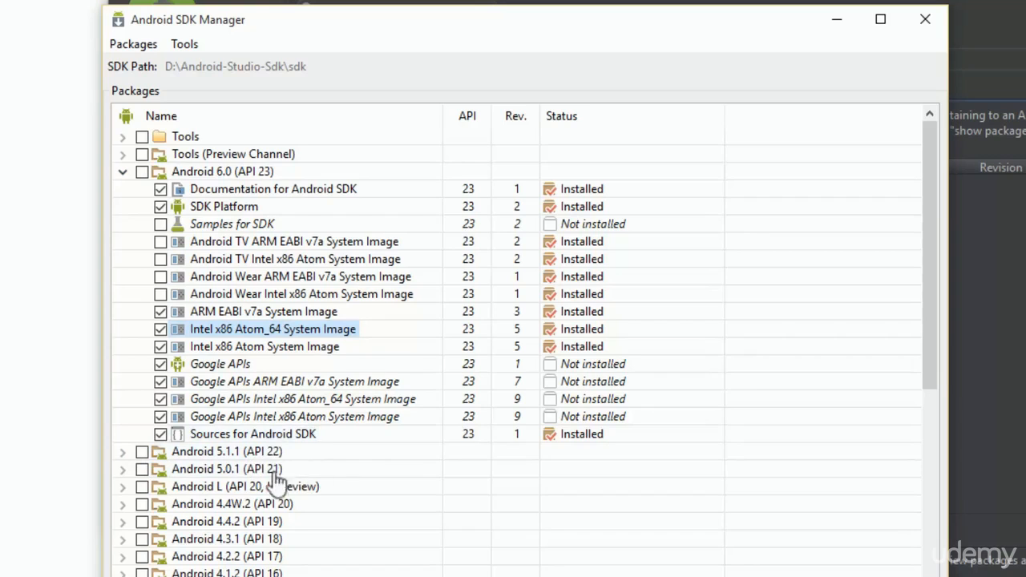
- Expand Android 5.1.1 (API 22) and select only its SDK Platform, Sources for Android SDK and Google APIs
left_click(122, 452)
scroll(120, 457, "down", 4)
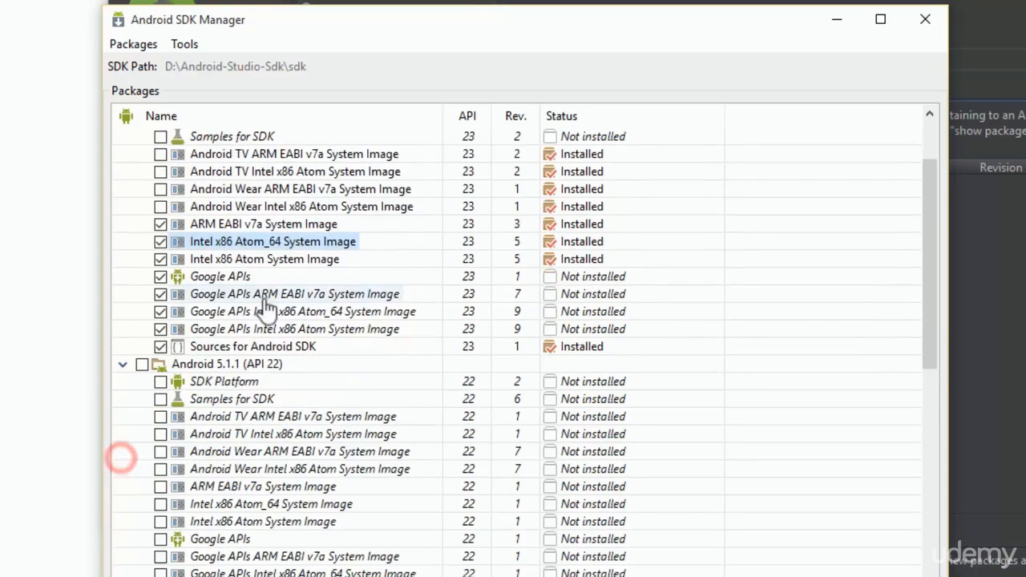
left_click(141, 259)
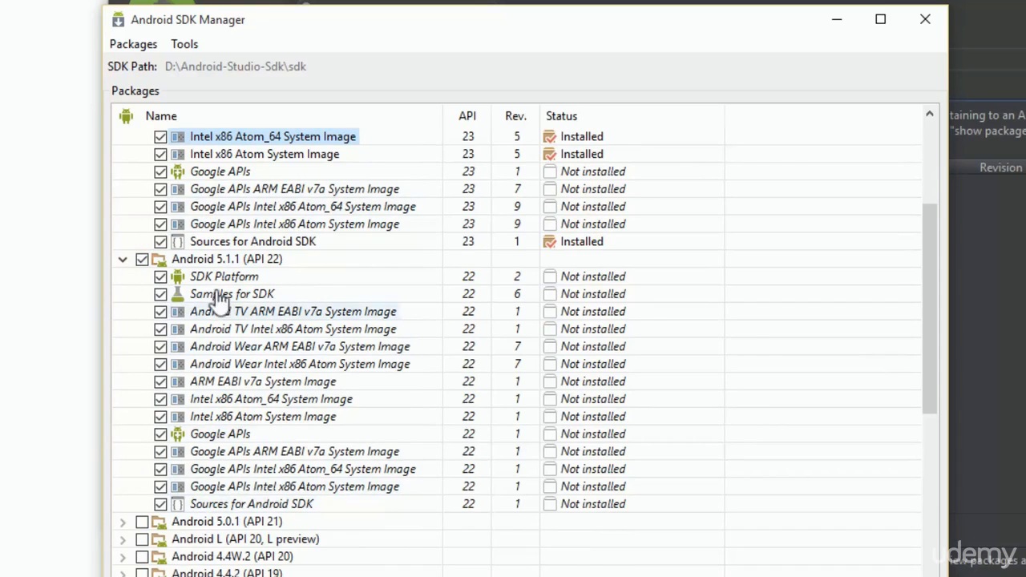
left_click(142, 260)
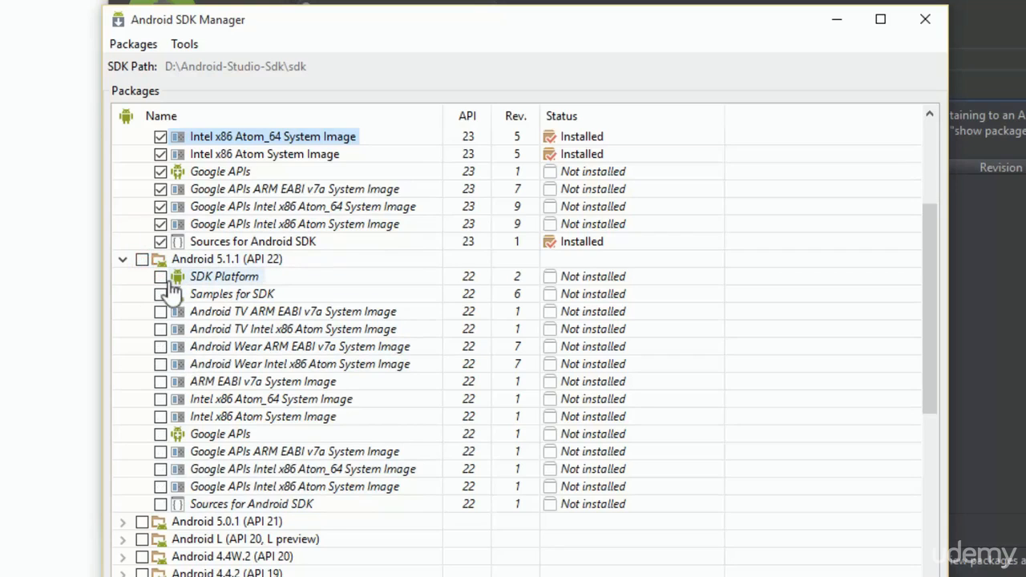
left_click(162, 278)
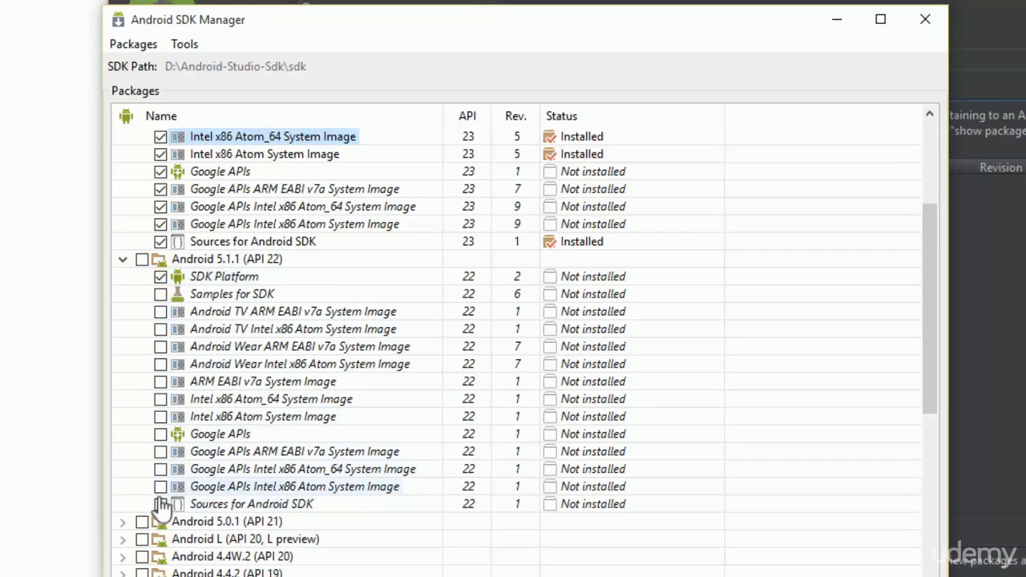
left_click(160, 504)
left_click(160, 433)
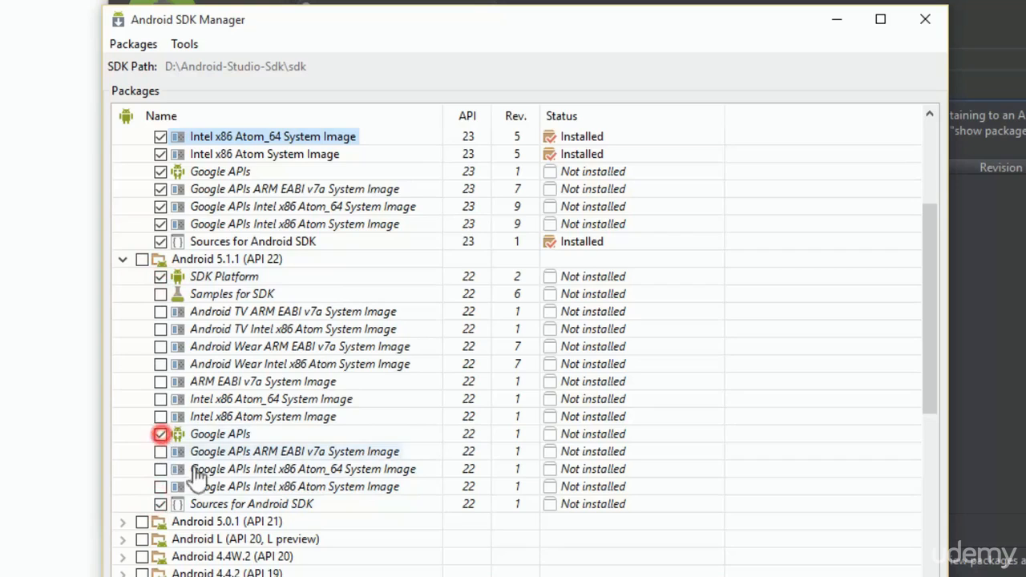
- Select the plain and Google APIs versions of the ARM EABI v7a, Intel x86 Atom_64 and Intel x86 Atom System Images under Android 5.1.1 (API 22)
left_click(161, 383)
left_click(161, 414)
left_click(161, 399)
left_click(162, 451)
left_click(161, 469)
left_click(161, 486)
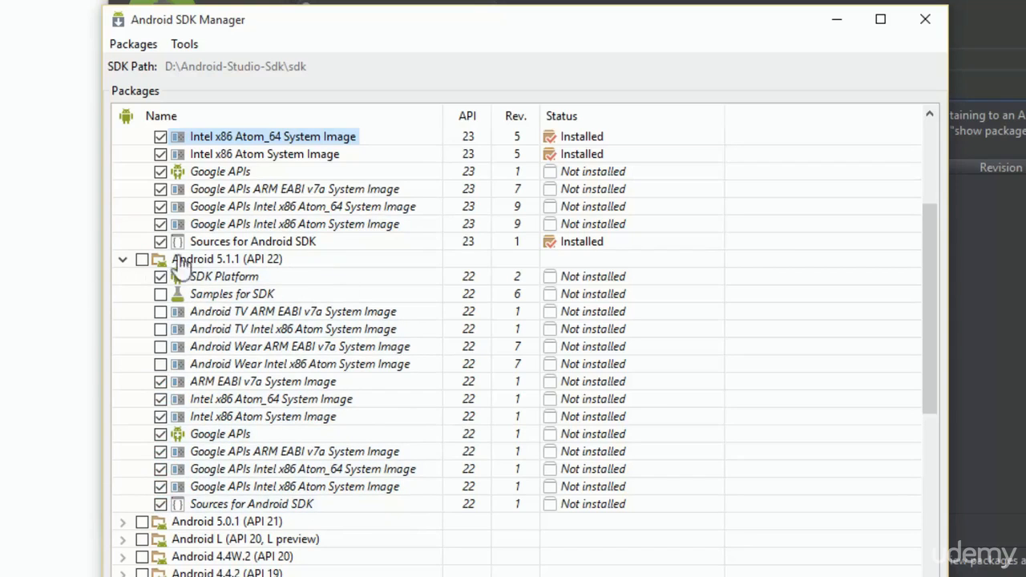
- Expand Android 5.0.1 (API 21) and select its SDK Platform and the ARM EABI v7a, Intel x86 Atom_64 and Intel x86 Atom System Images
scroll(264, 285, "up", 4)
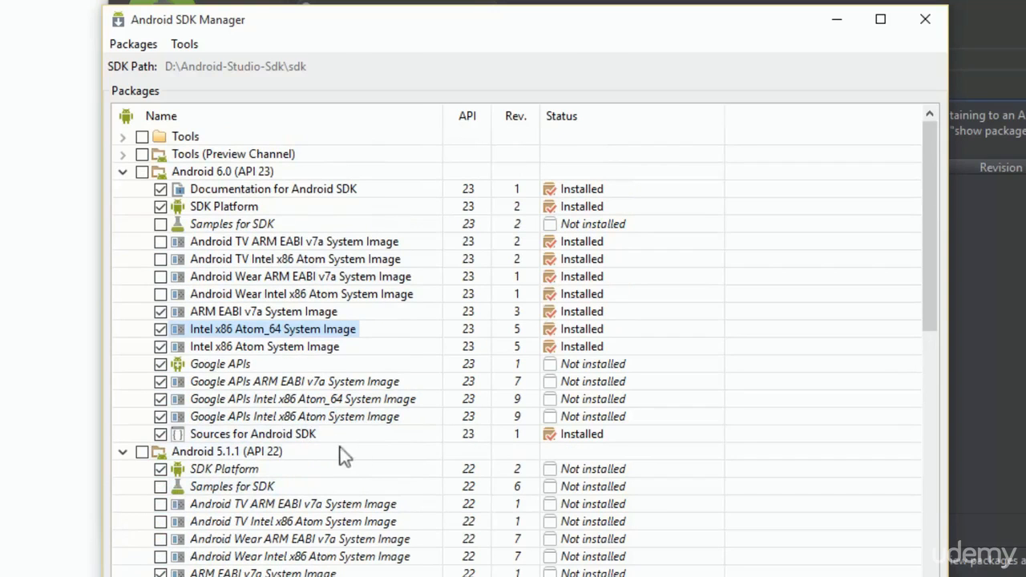
scroll(240, 240, "down", 3)
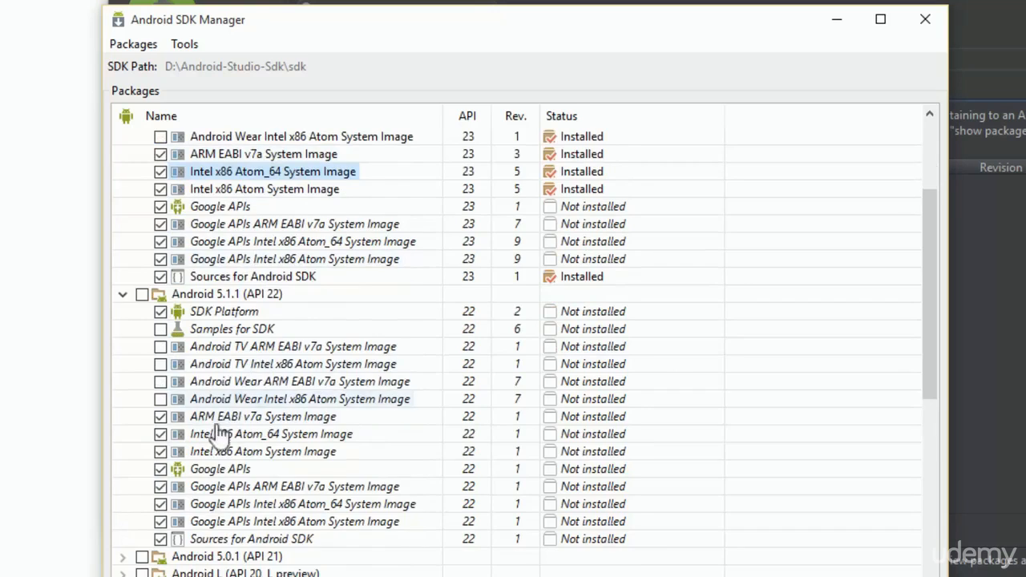
scroll(218, 425, "down", 3)
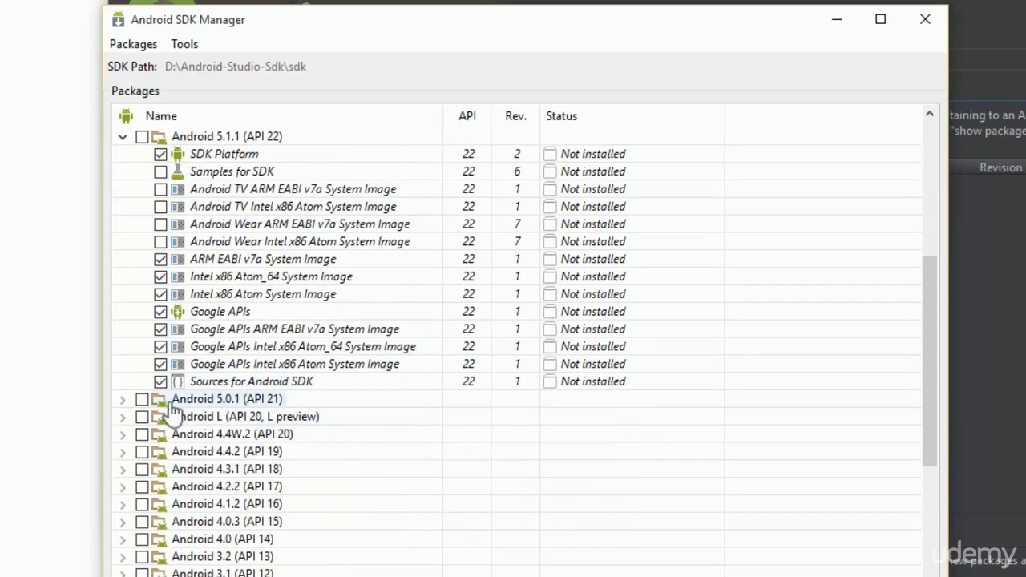
left_click(123, 399)
scroll(136, 401, "down", 3)
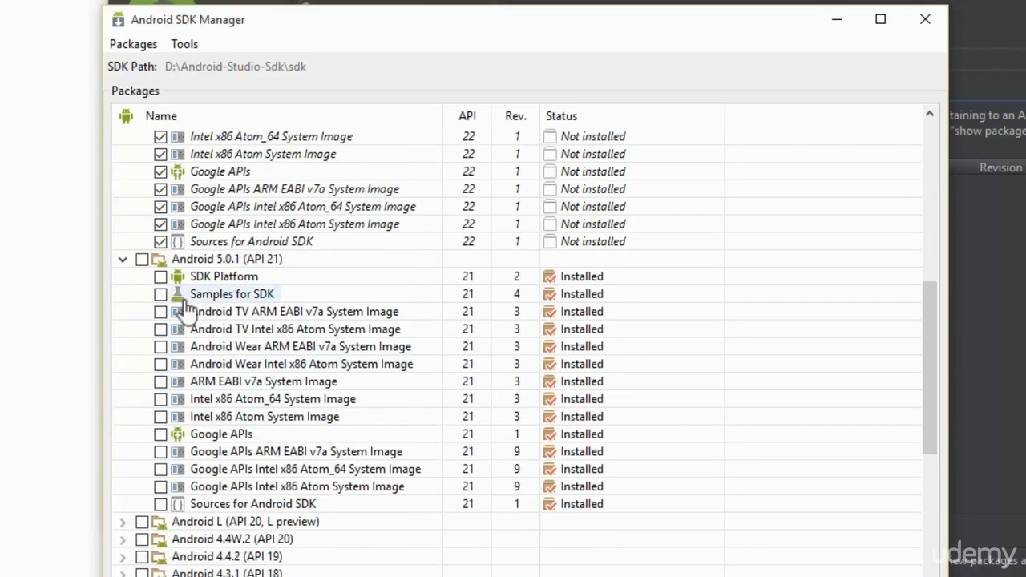
left_click(160, 279)
left_click(160, 416)
left_click(161, 364)
left_click(160, 364)
left_click(160, 381)
left_click(160, 399)
- Select Google APIs, its ARM EABI v7a, Intel x86 Atom_64 and Intel x86 Atom System Images, and Sources for Android SDK under Android 5.0.1 (API 21)
left_click(160, 434)
left_click(160, 451)
left_click(161, 469)
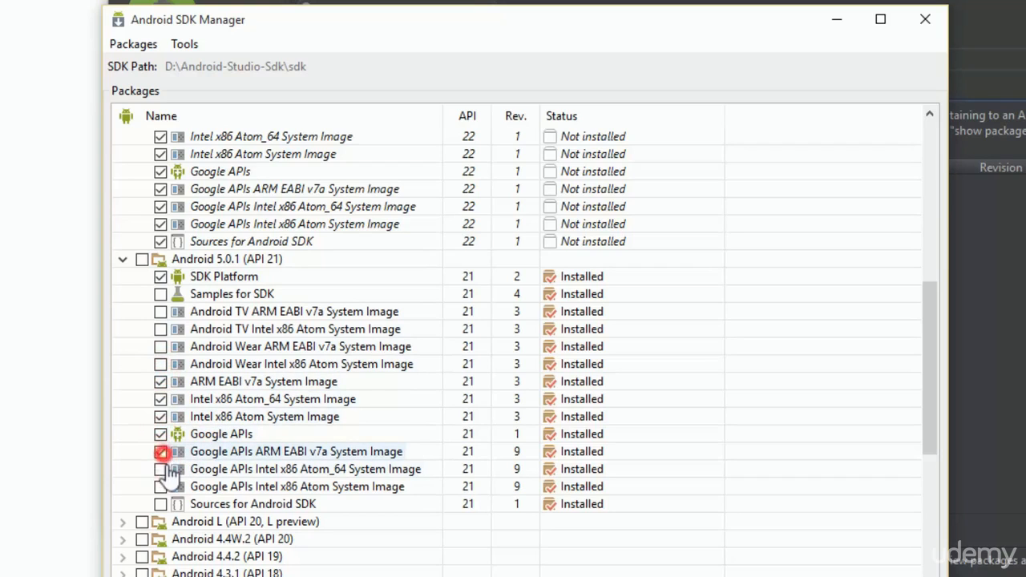
left_click(160, 486)
left_click(160, 504)
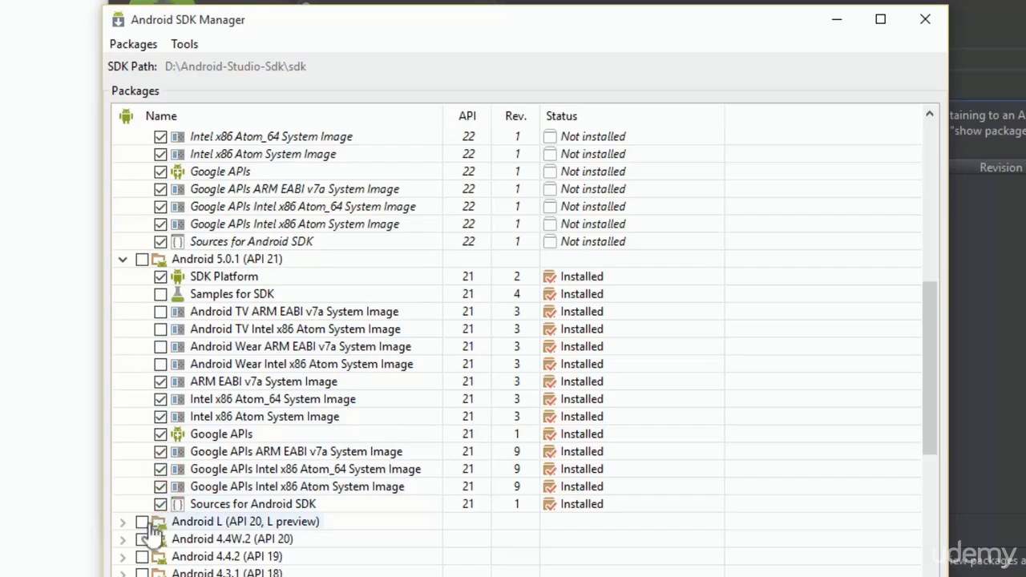
- Accept the Android SDK License for the selected packages and start installing them
scroll(385, 377, "down", 8)
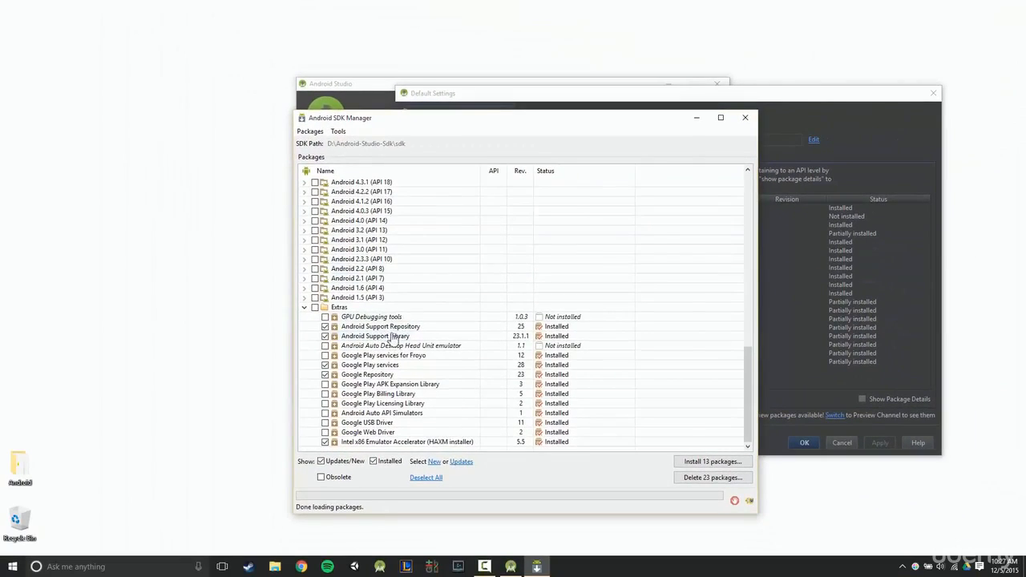
scroll(393, 336, "up", 15)
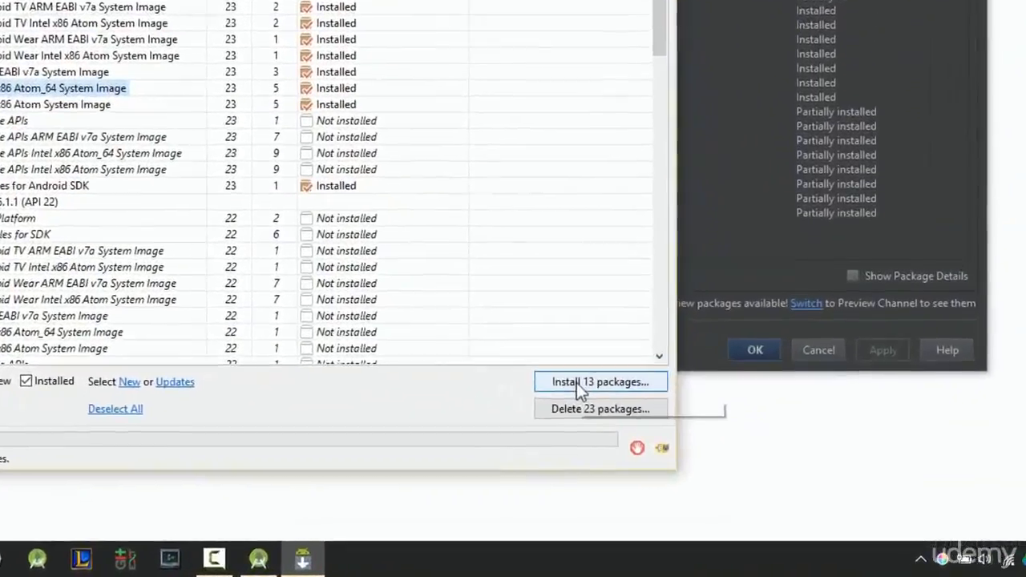
left_click(700, 461)
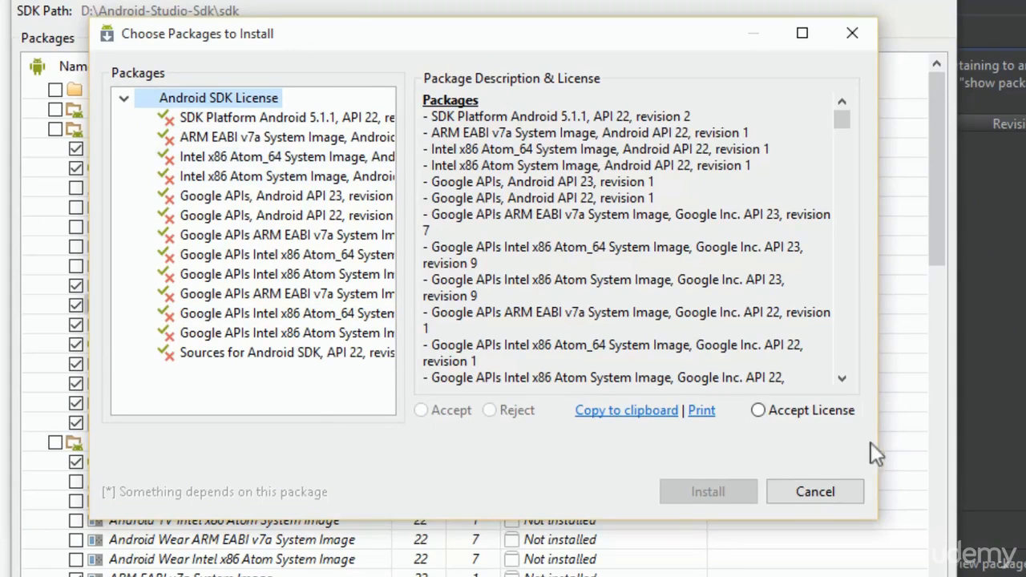
left_click(834, 408)
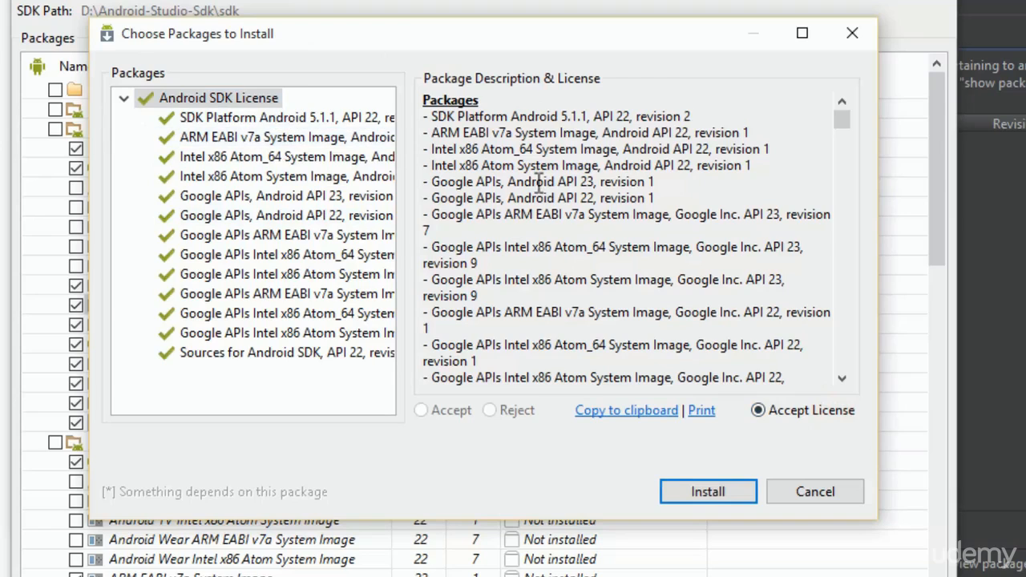
left_click(121, 105)
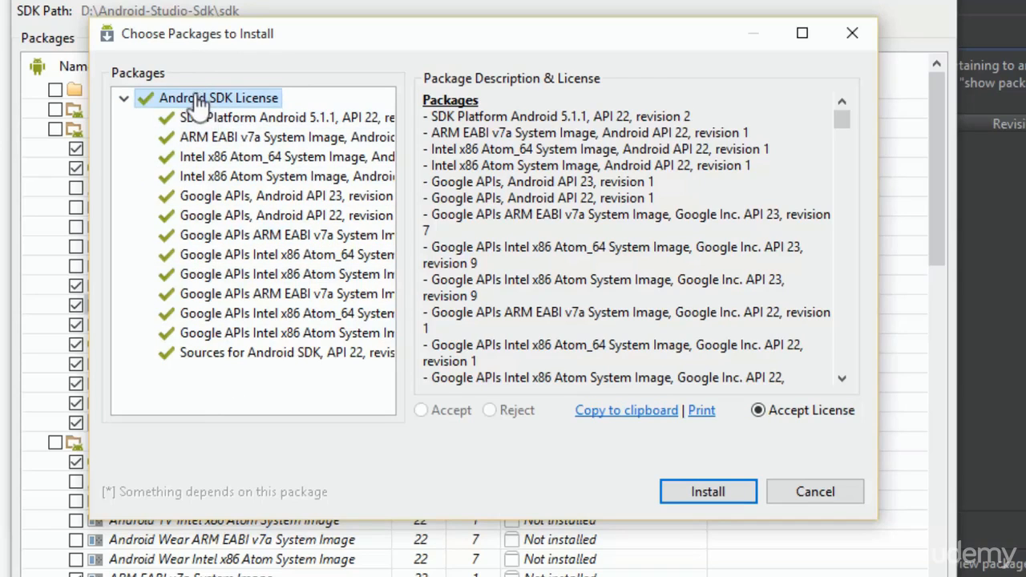
left_click(124, 98)
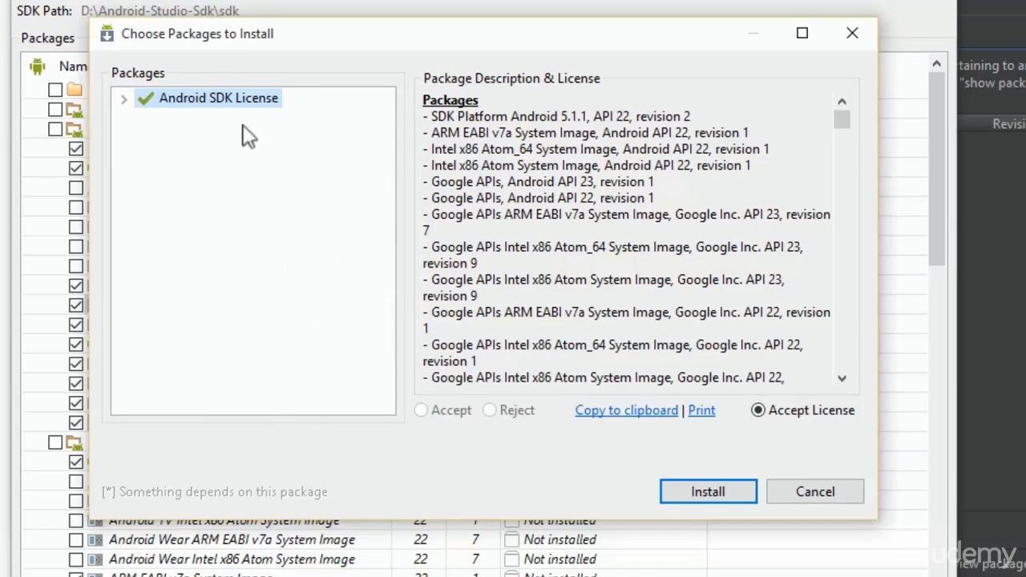
left_click(204, 113)
left_click(704, 489)
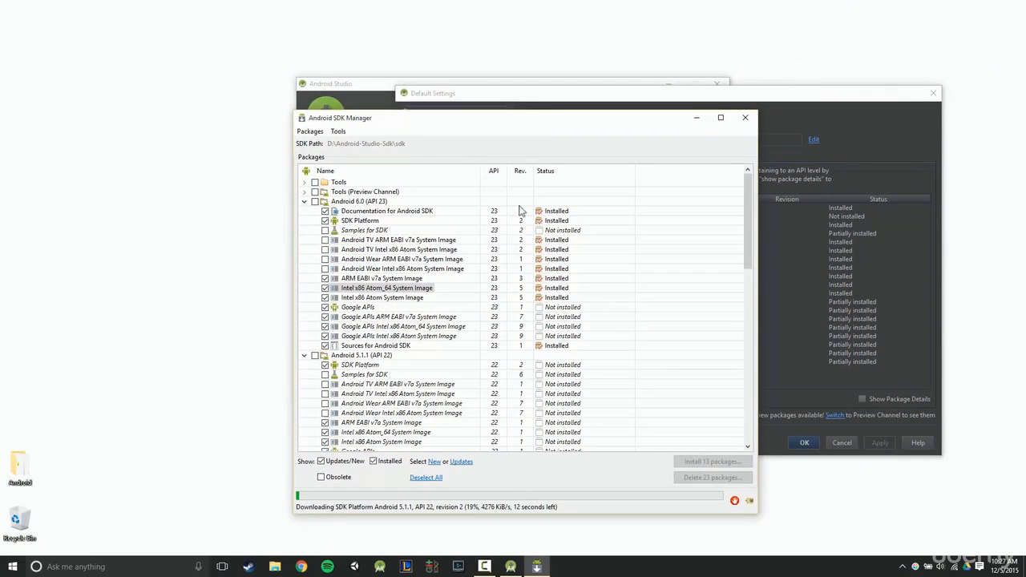
scroll(513, 252, "down", 13)
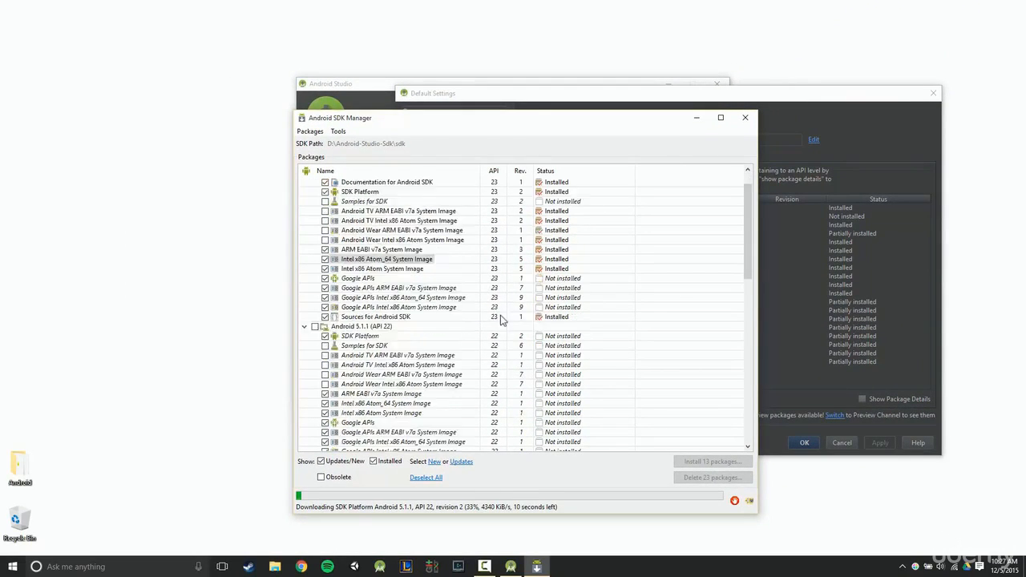
scroll(553, 357, "up", 9)
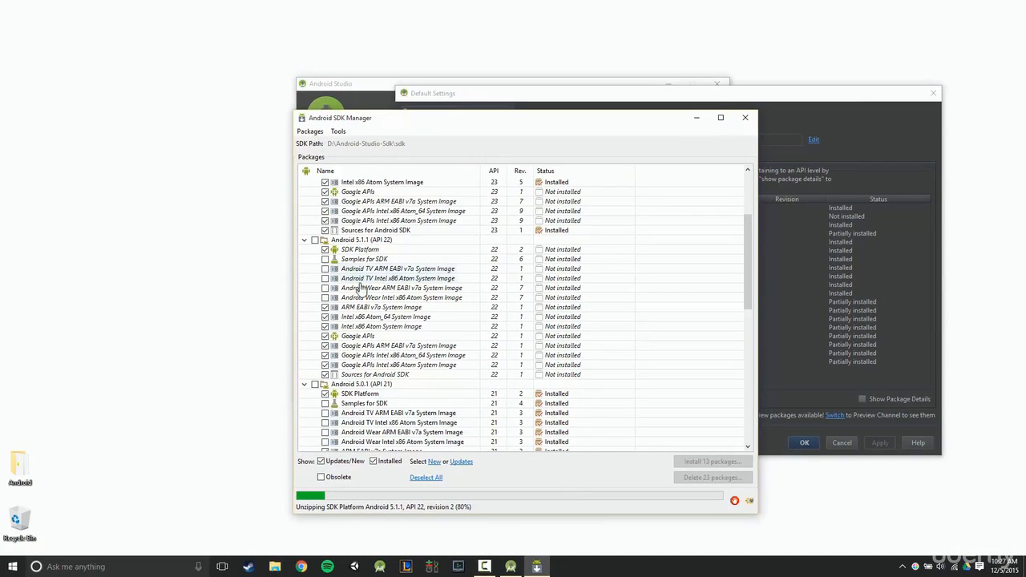
scroll(412, 345, "up", 4)
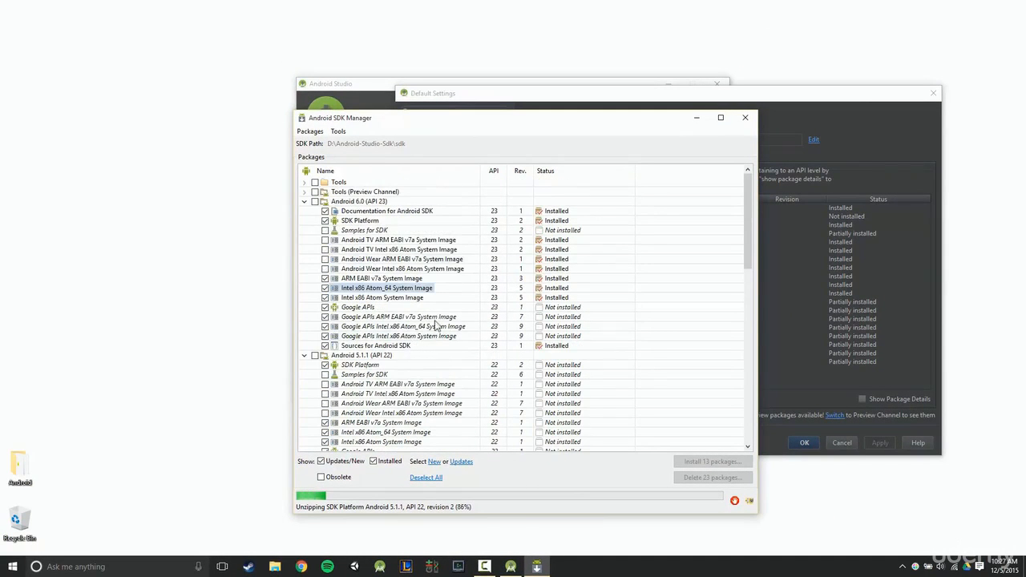